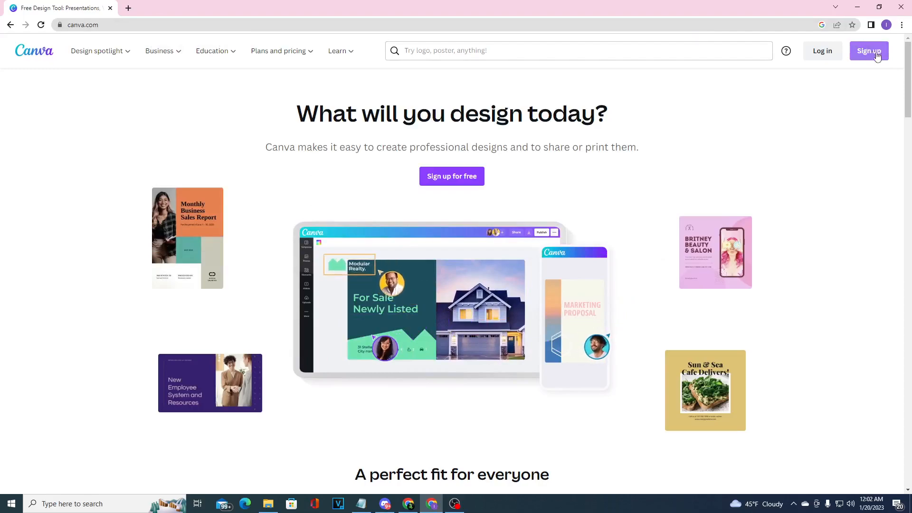
Sign up for Canva by continuing with the existing Google account
left_click(877, 57)
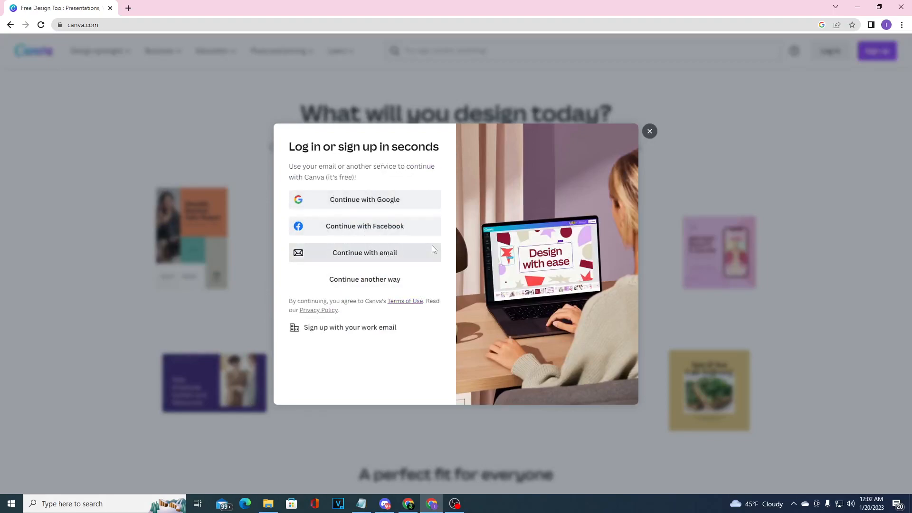
left_click(362, 197)
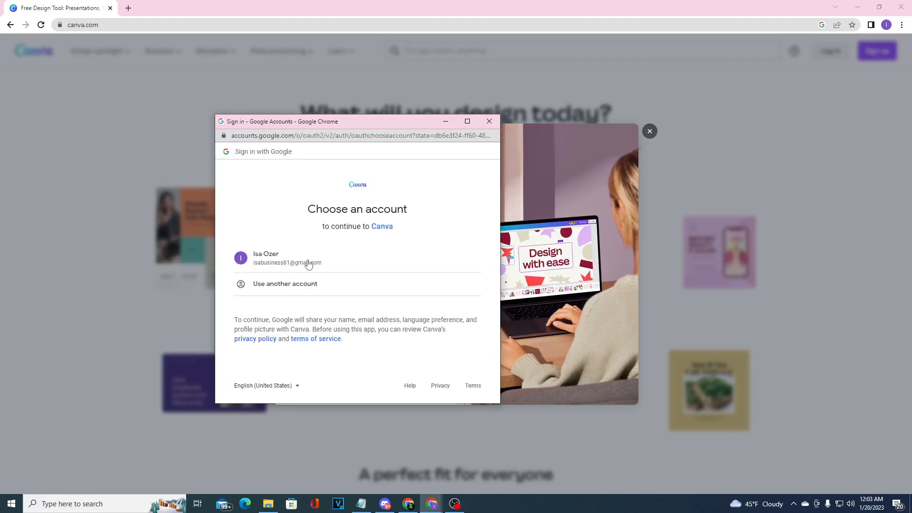
left_click(291, 261)
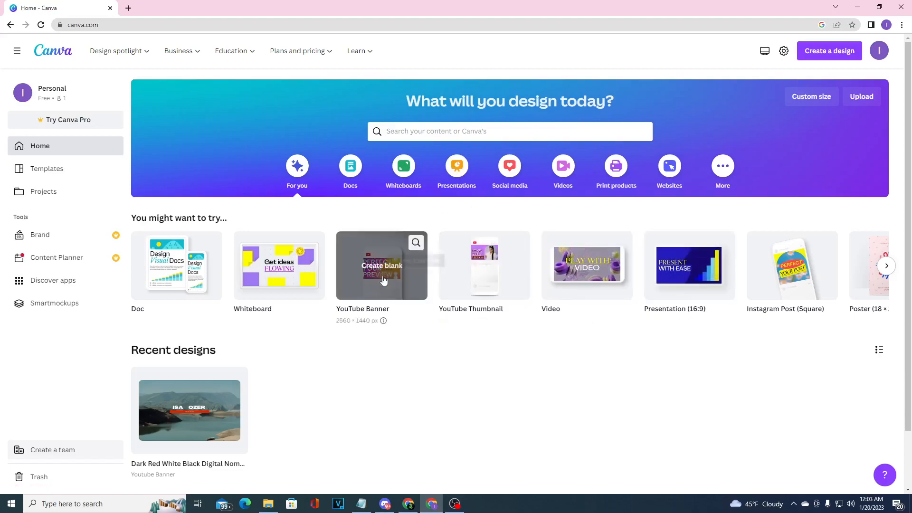
Search the templates for "youtube banner"
left_click(451, 135)
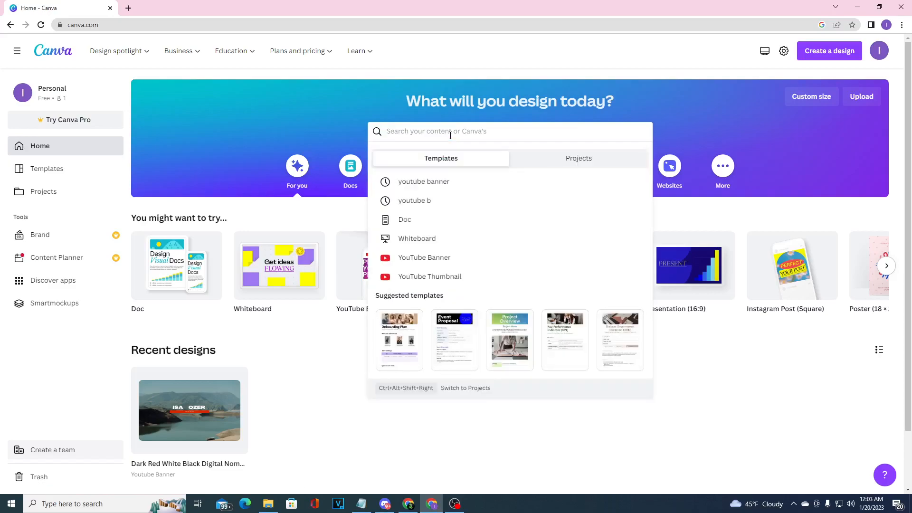
type("youtube banner")
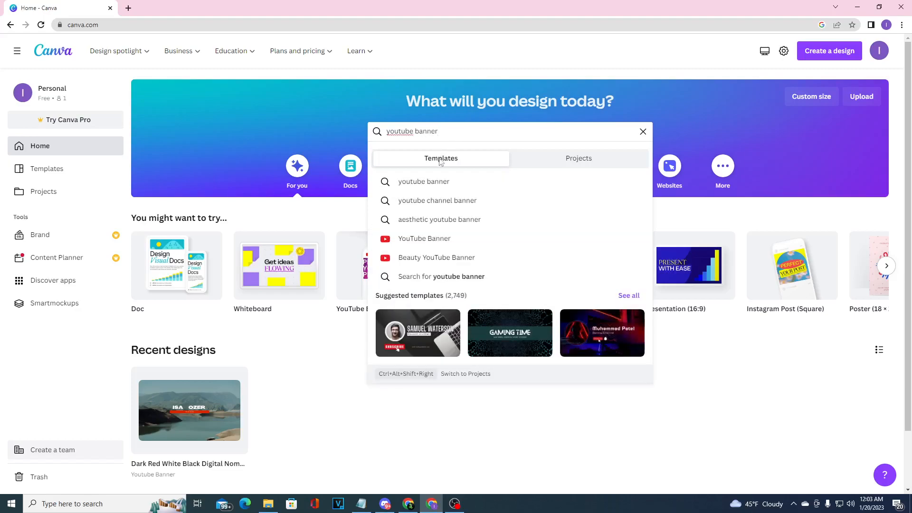
key("Return")
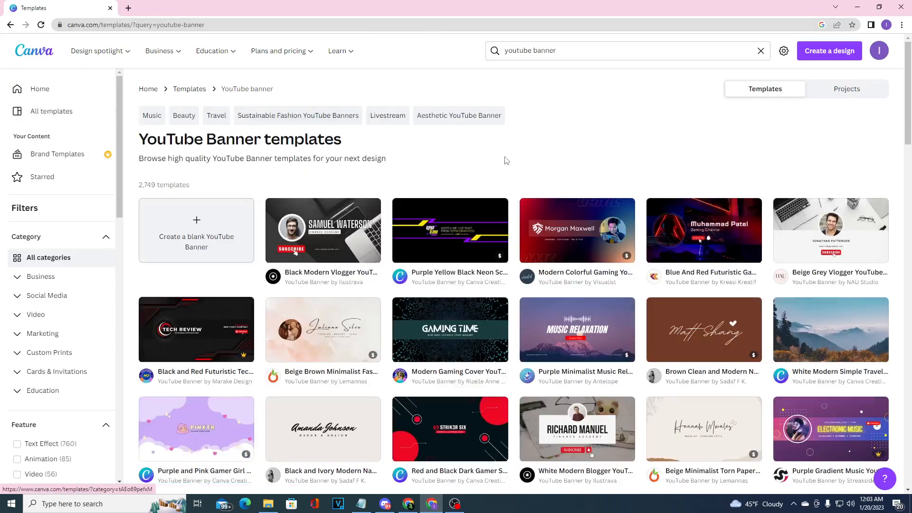
Browse the banner templates and open Black Modern Vlogger YouTube Banner for customizing, dismissing the sharing prompt
scroll(694, 179, "down", 2)
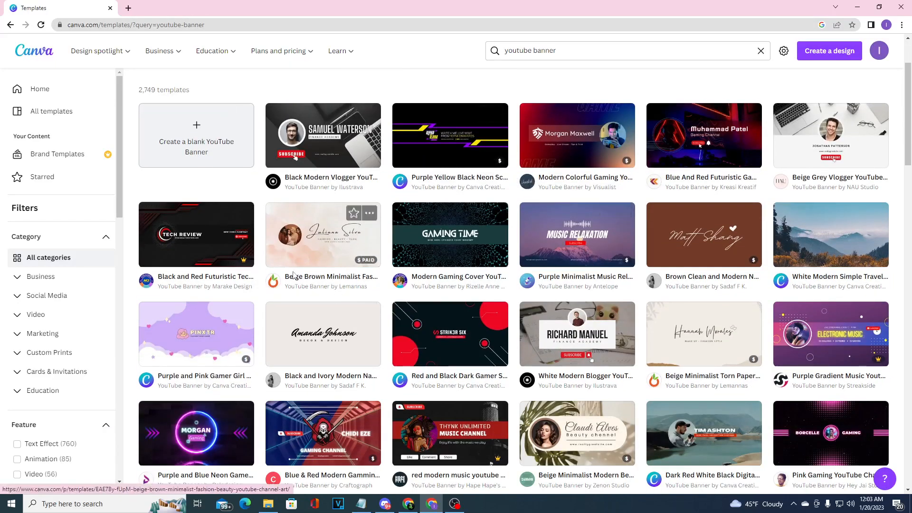
mouse_move(237, 266)
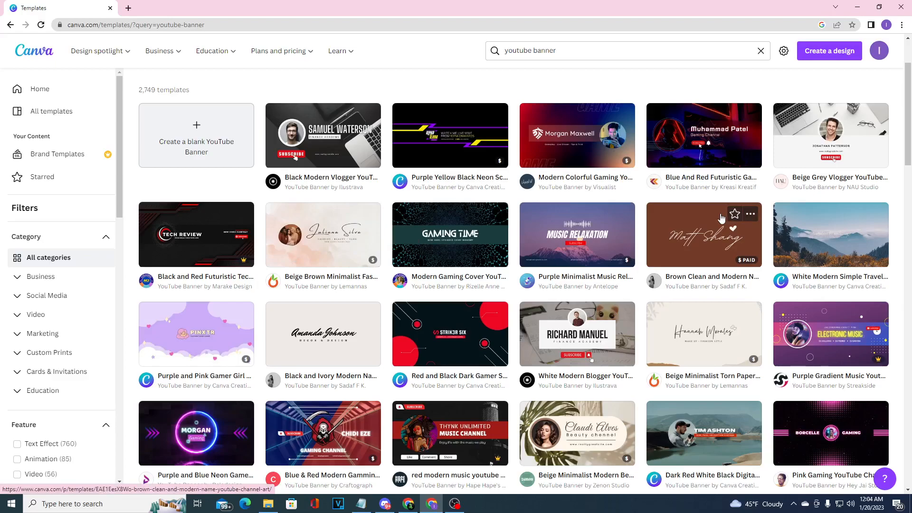
scroll(911, 220, "down", 6)
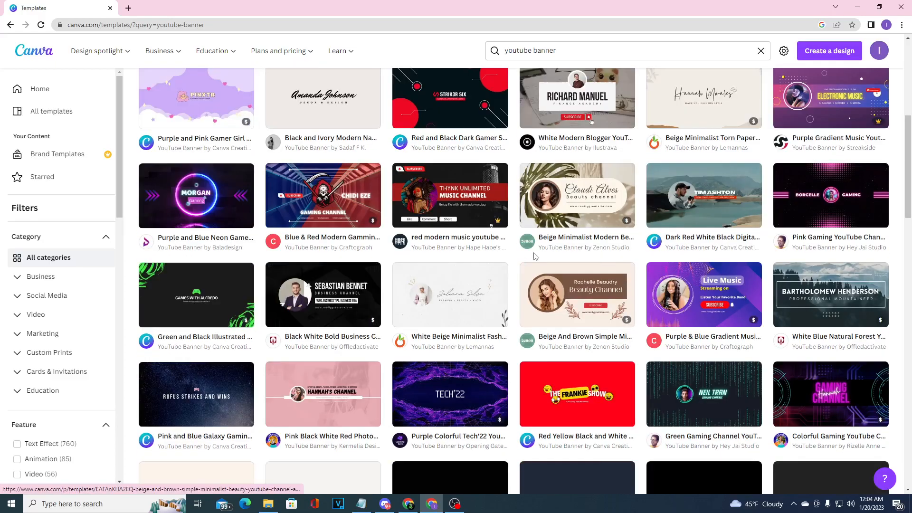
scroll(577, 279, "down", 5)
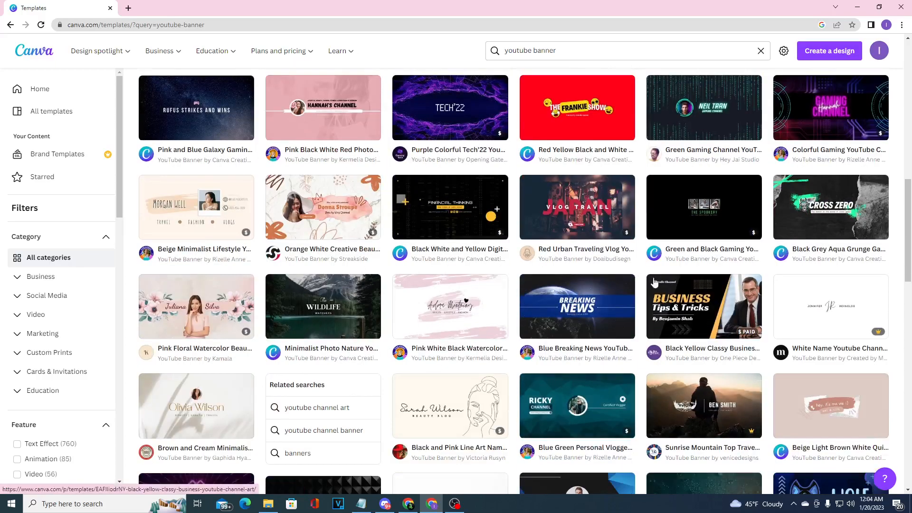
scroll(466, 304, "up", 13)
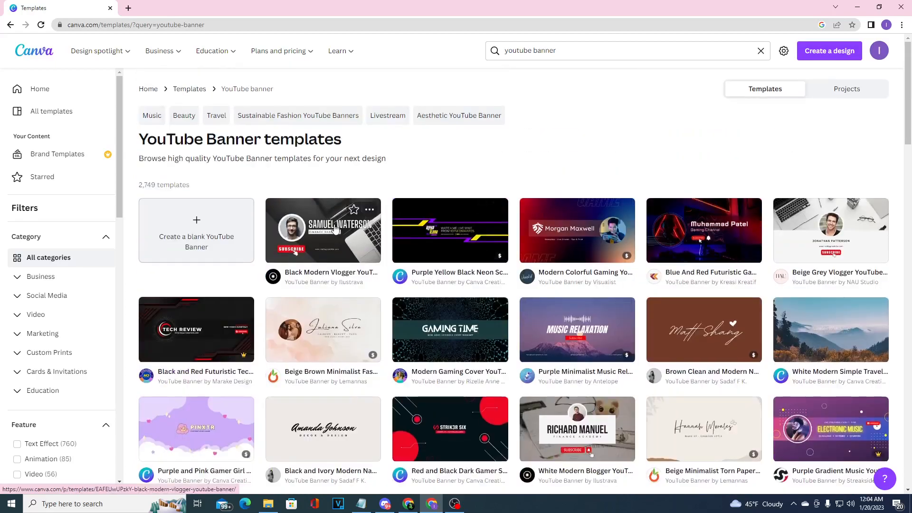
left_click(335, 229)
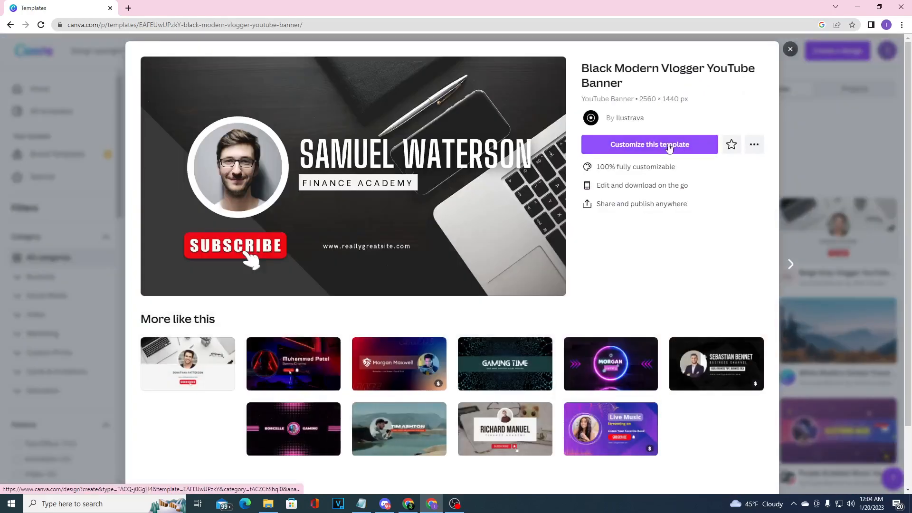
left_click(669, 148)
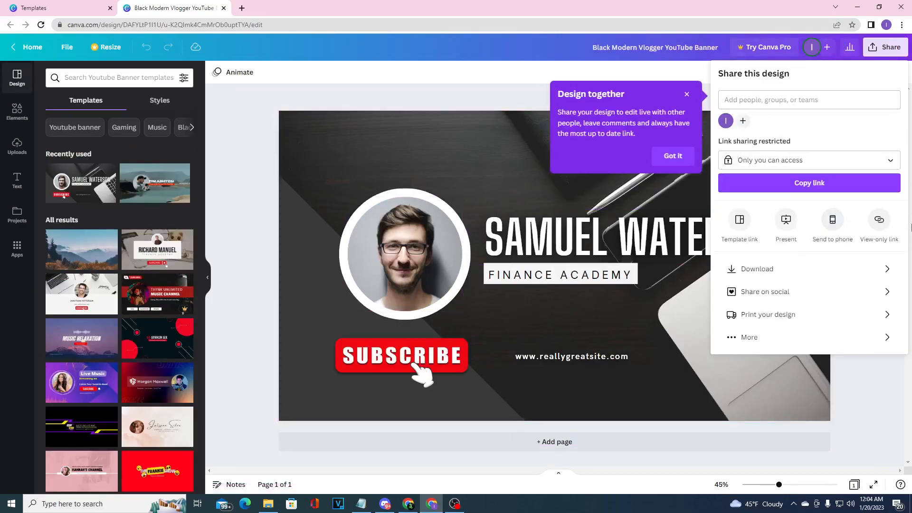
left_click(849, 388)
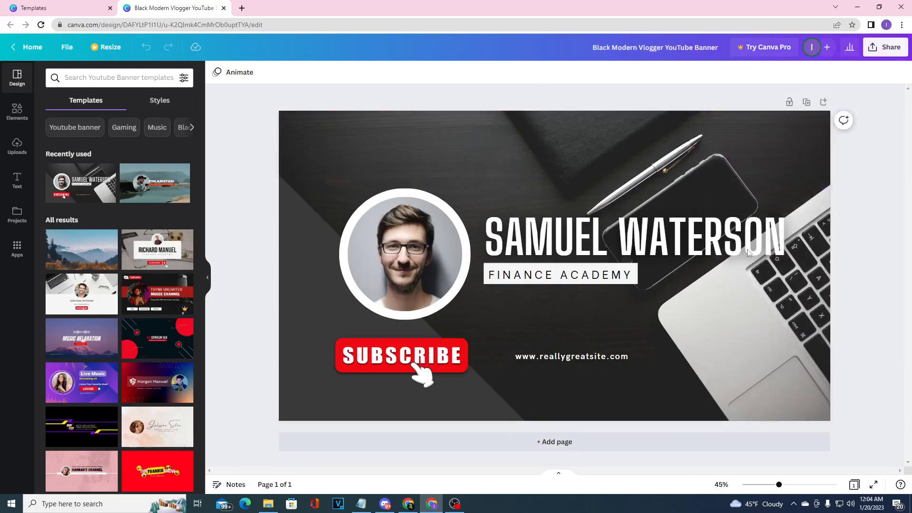
Shift the portrait photo slightly within its white circle and nudge the SUBSCRIBE graphic
left_click(398, 261)
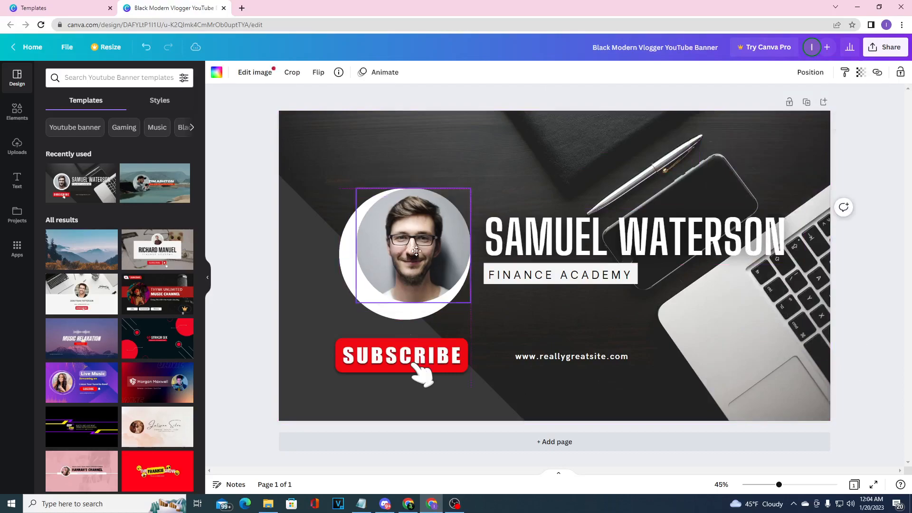
left_click_drag(389, 248, 402, 257)
left_click(431, 362)
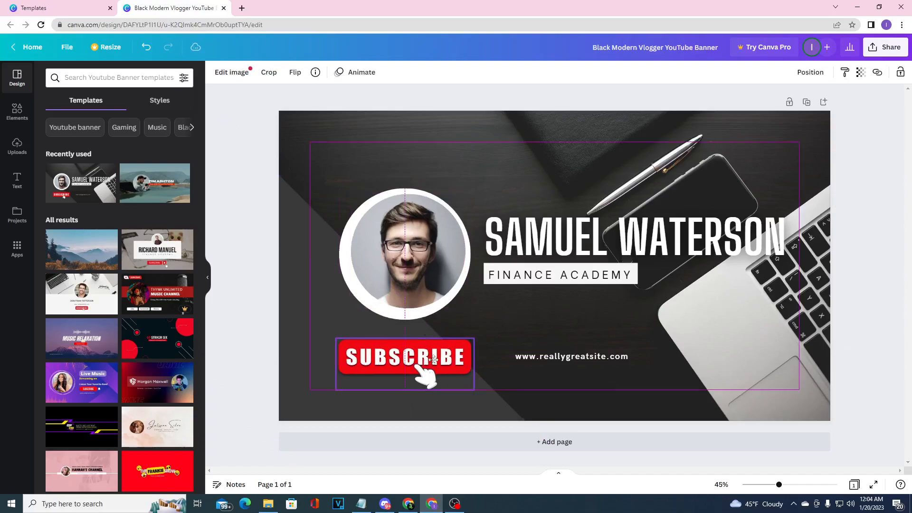
Replace the website address below the subtitle with the text "IG: djkdfj"
left_click(596, 359)
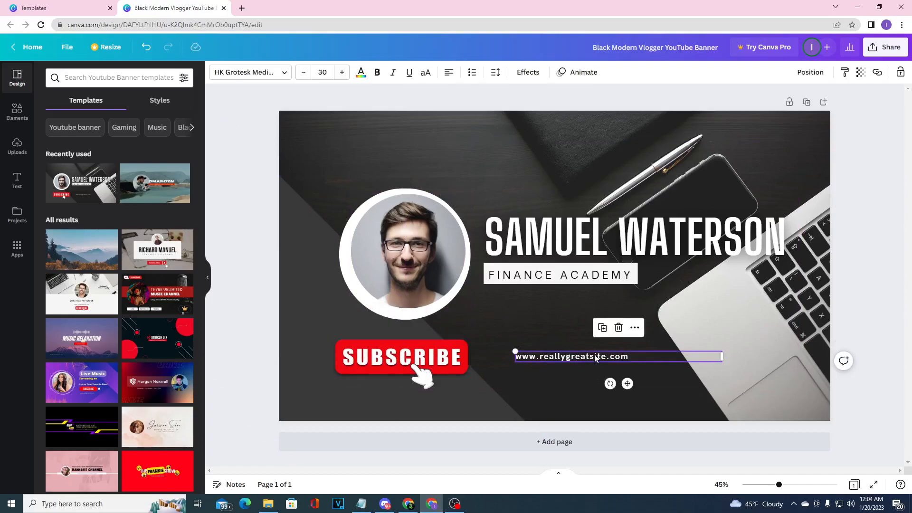
double_click(638, 356)
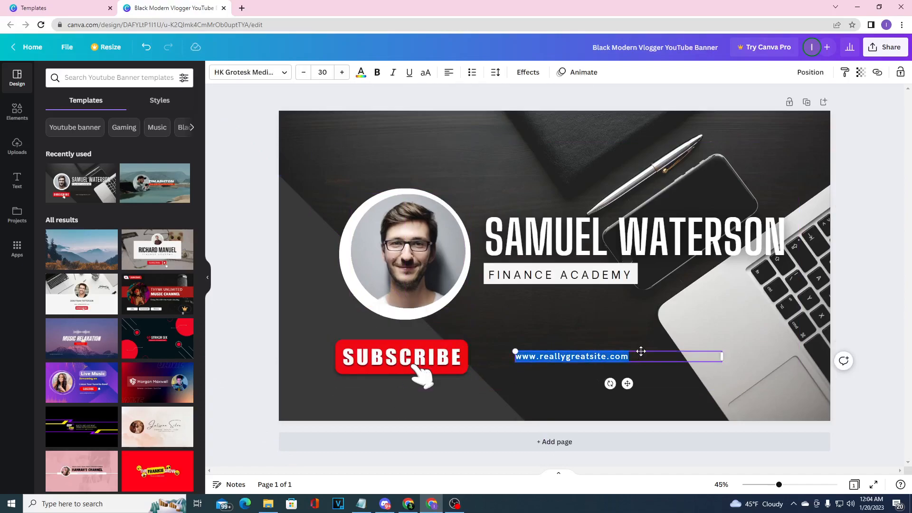
left_click(634, 357)
type("ssa")
key("ctrl+a")
key("BackSpace")
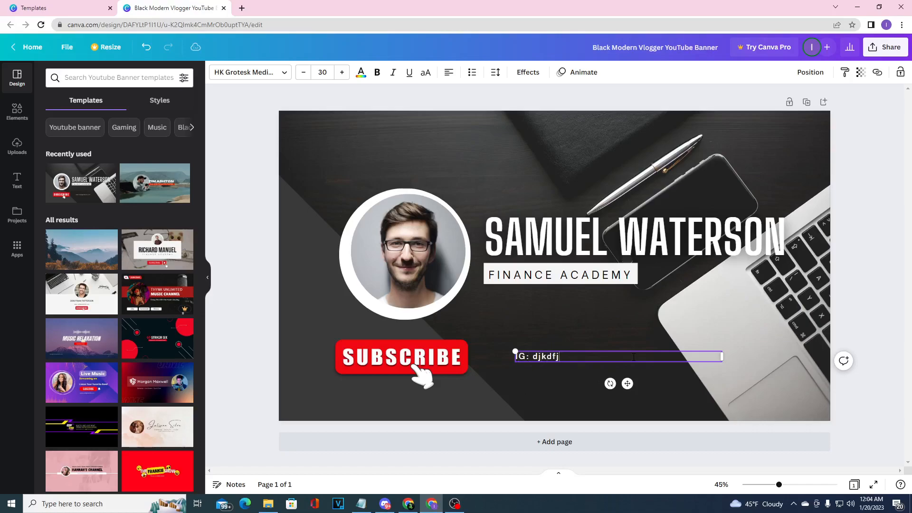
type("IG: djkdfj")
key("Return")
Search the elements for "ig", add the outlined Instagram logo and shrink it to icon size directly before the IG text
left_click(17, 179)
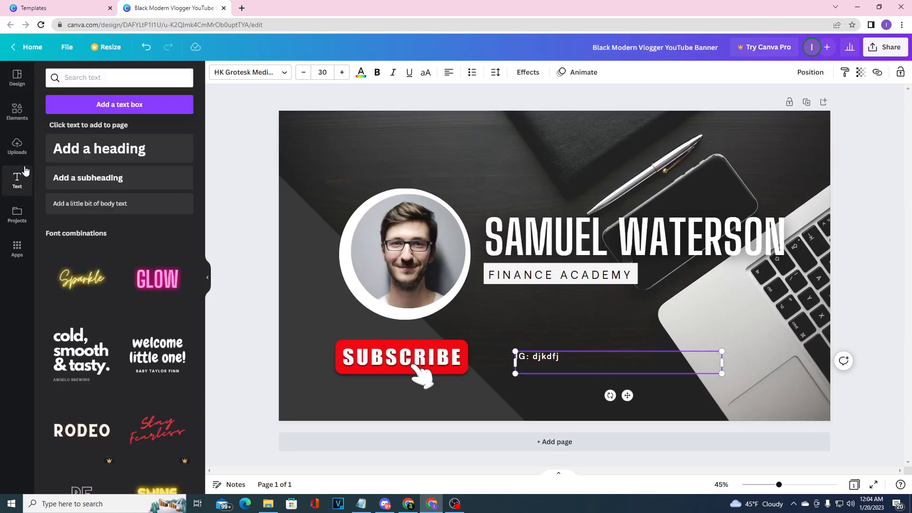
left_click(17, 111)
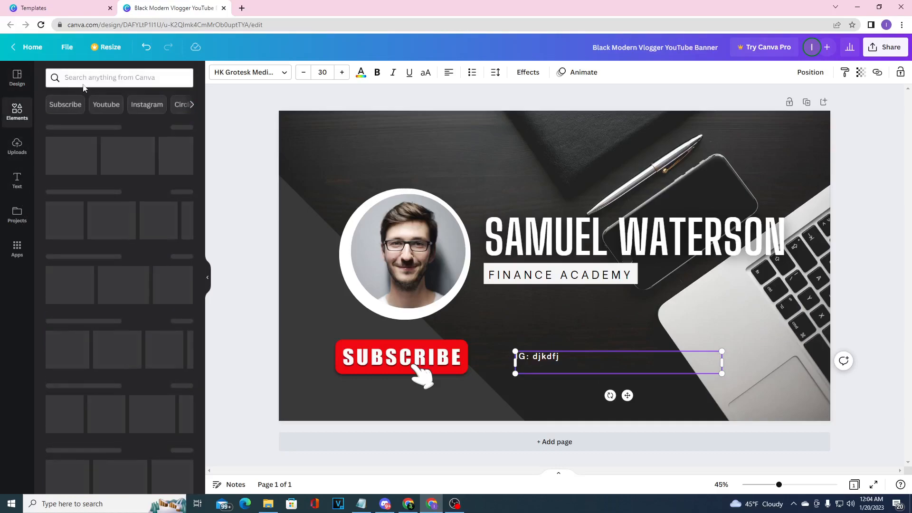
left_click(84, 78)
type("ig")
key("Return")
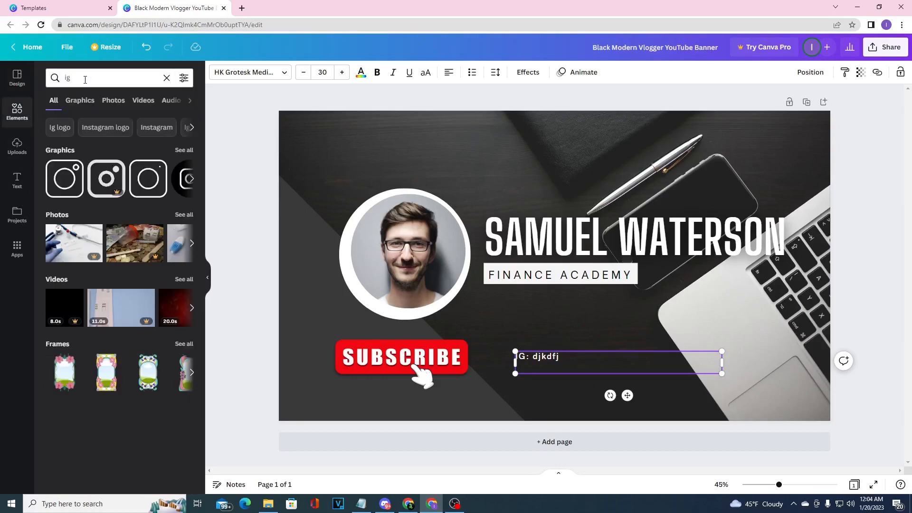
left_click(62, 185)
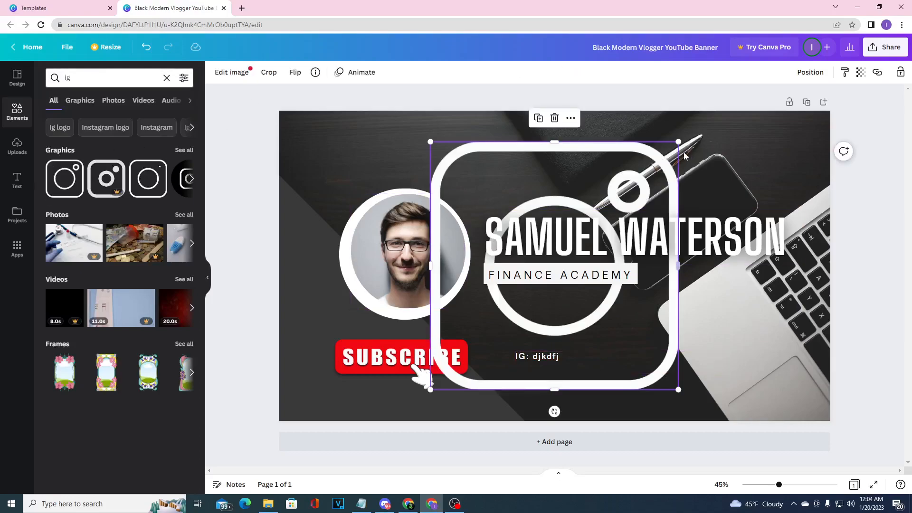
left_click_drag(680, 142, 499, 356)
left_click(579, 331)
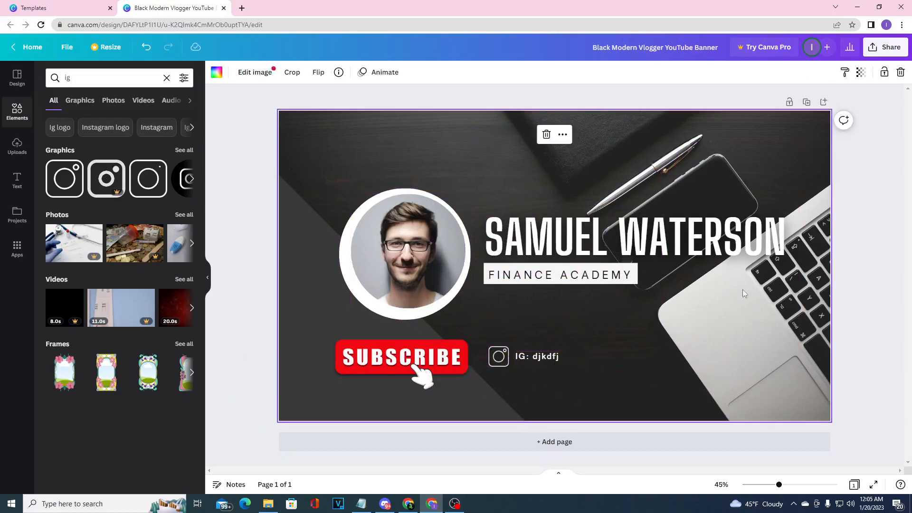
Replace the large name heading on the banner with the new channel owner's first name
double_click(730, 239)
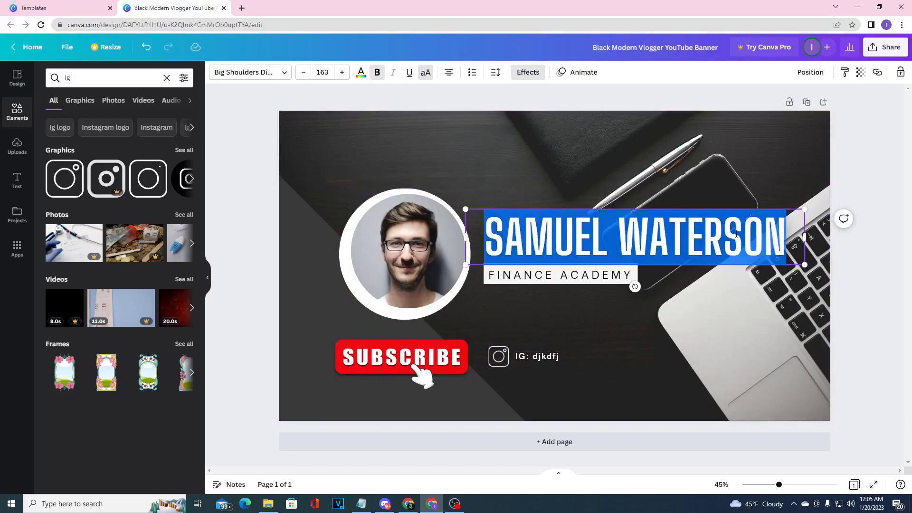
type("CHRIS")
Delete the portrait image and its empty circular frame, keeping only the white circle
left_click(433, 200)
left_click(408, 172)
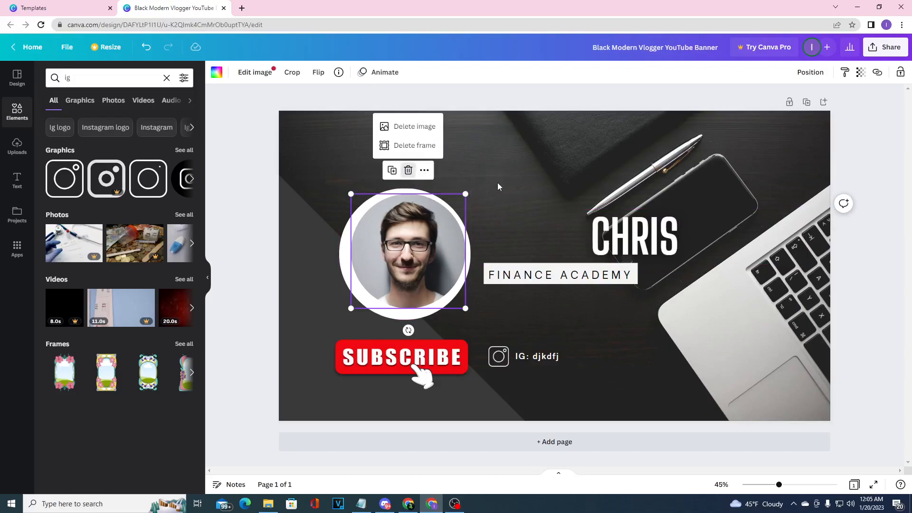
left_click(429, 128)
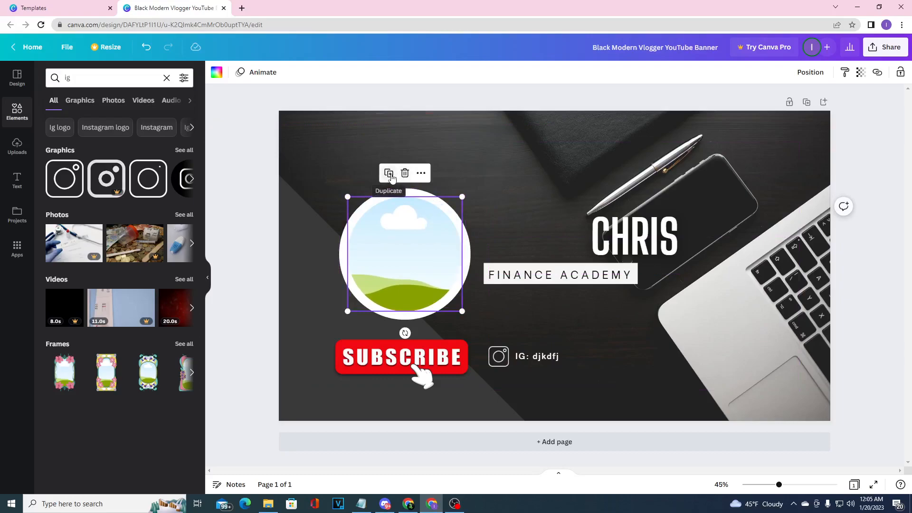
left_click(421, 174)
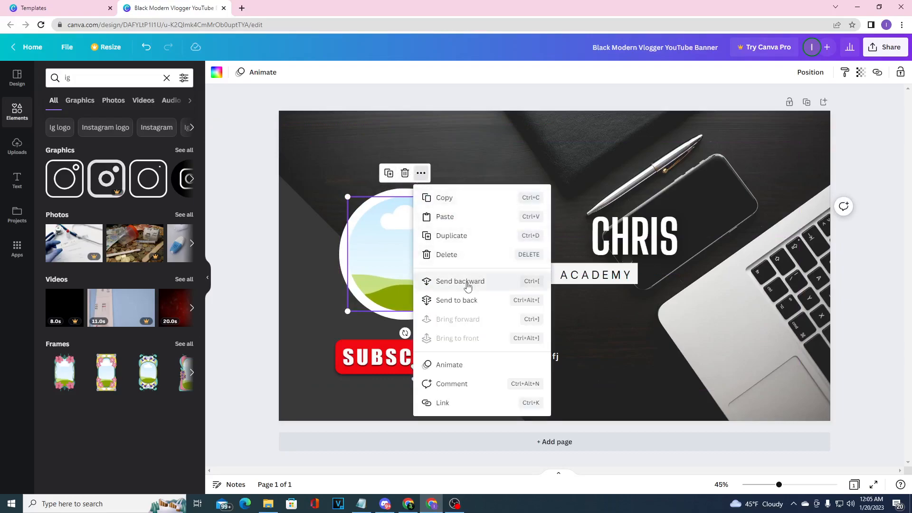
left_click(407, 174)
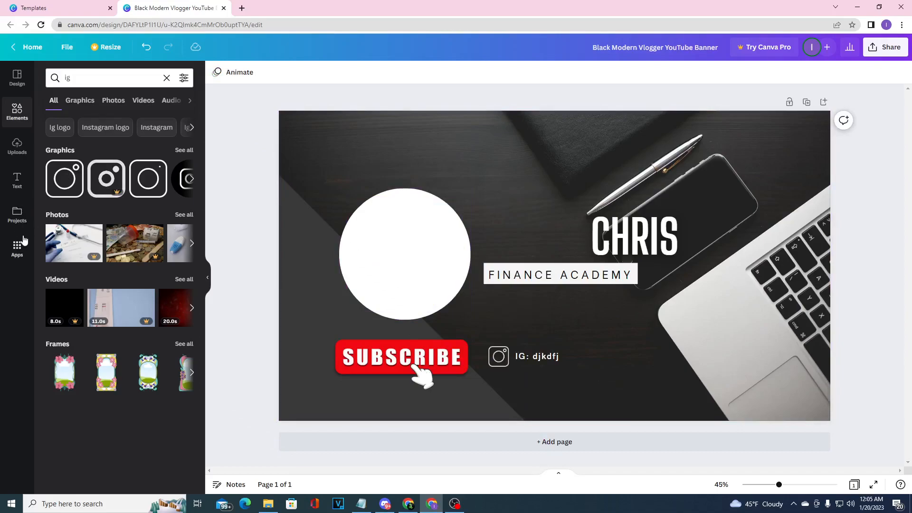
left_click(17, 79)
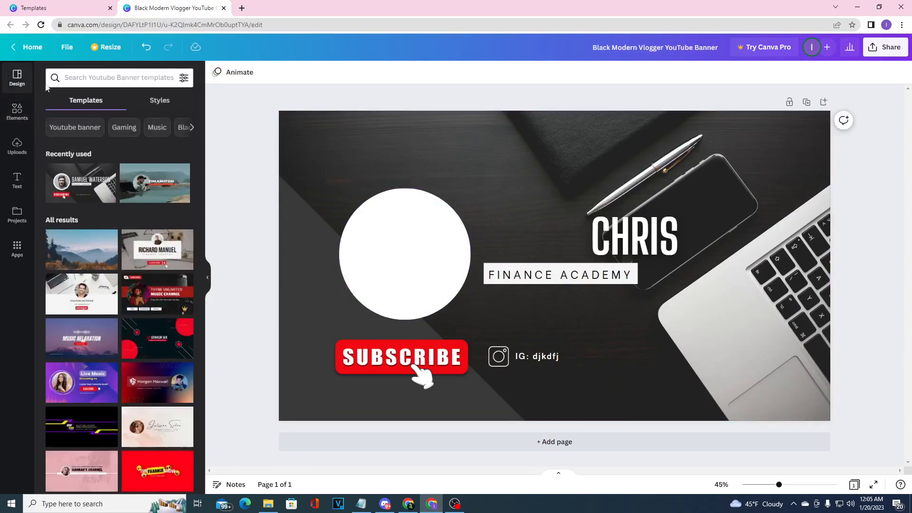
left_click(17, 147)
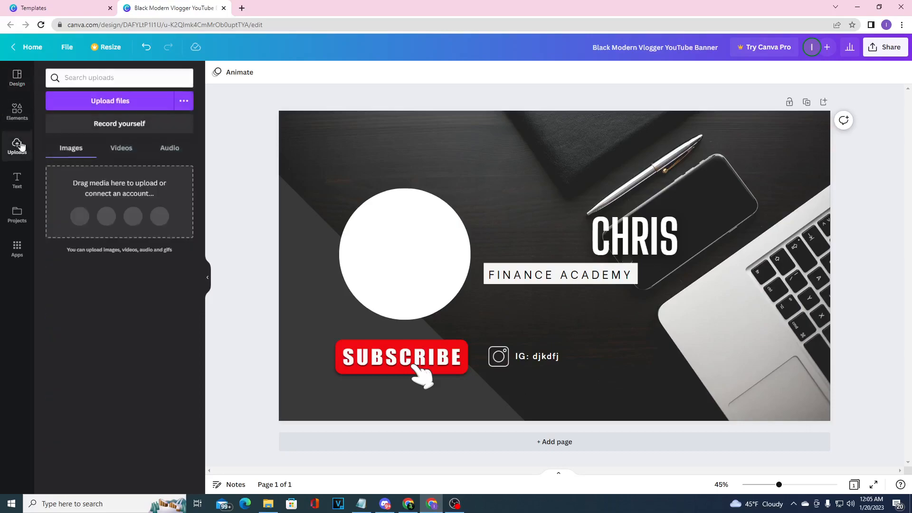
left_click(126, 101)
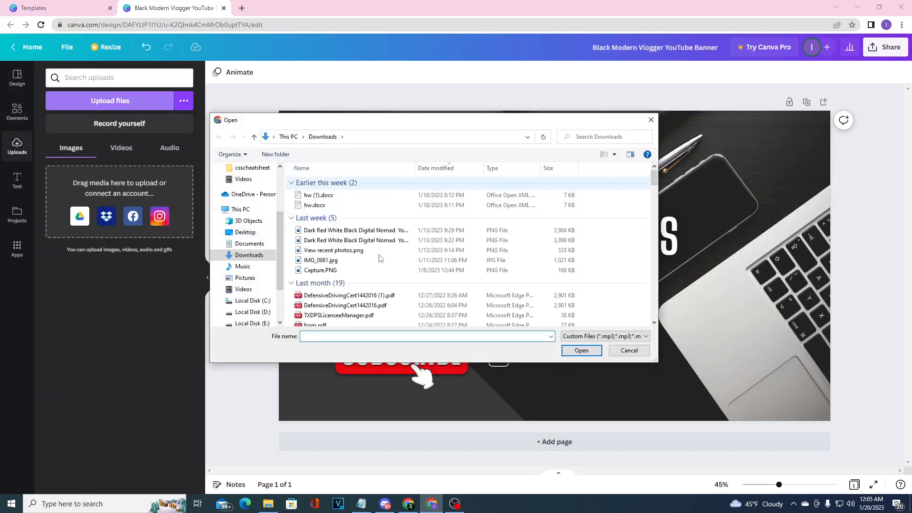
scroll(316, 288, "down", 7)
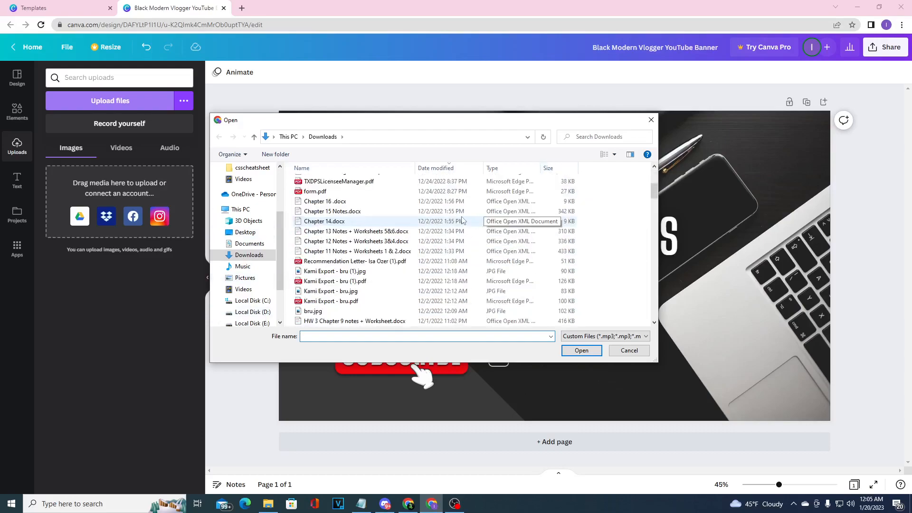
left_click(650, 120)
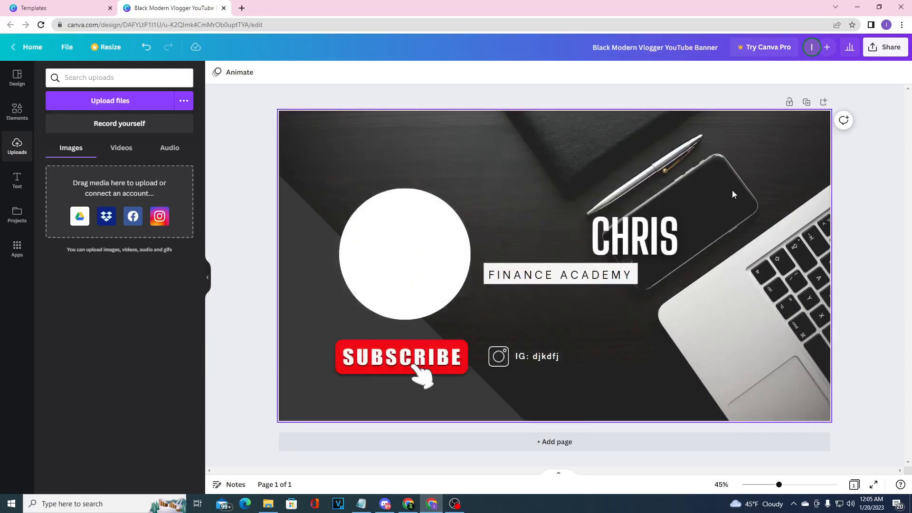
left_click(767, 162)
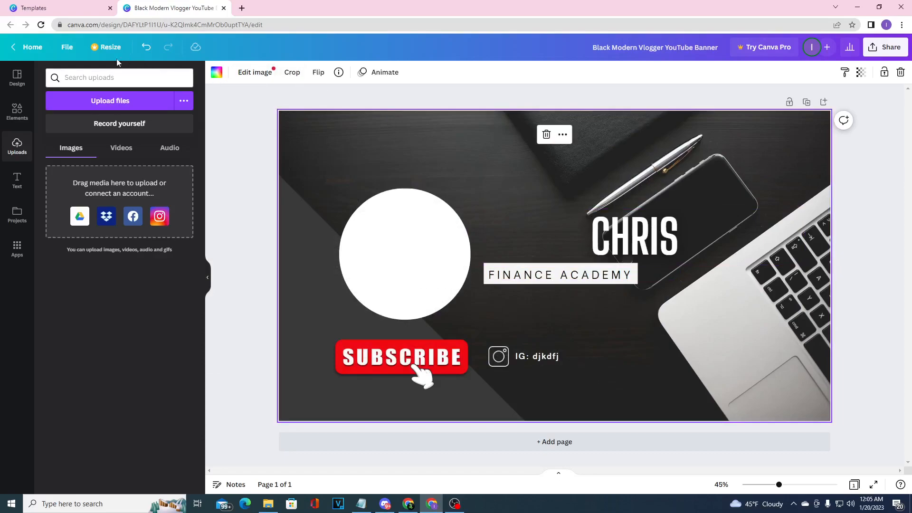
Create a new blank design by searching the design types for "youtube banner" and picking YouTube Banner
left_click(66, 49)
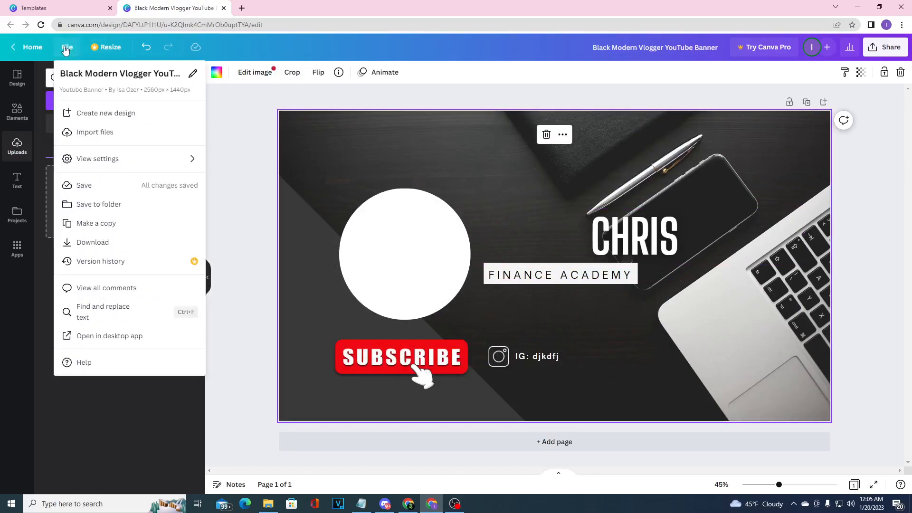
left_click(122, 115)
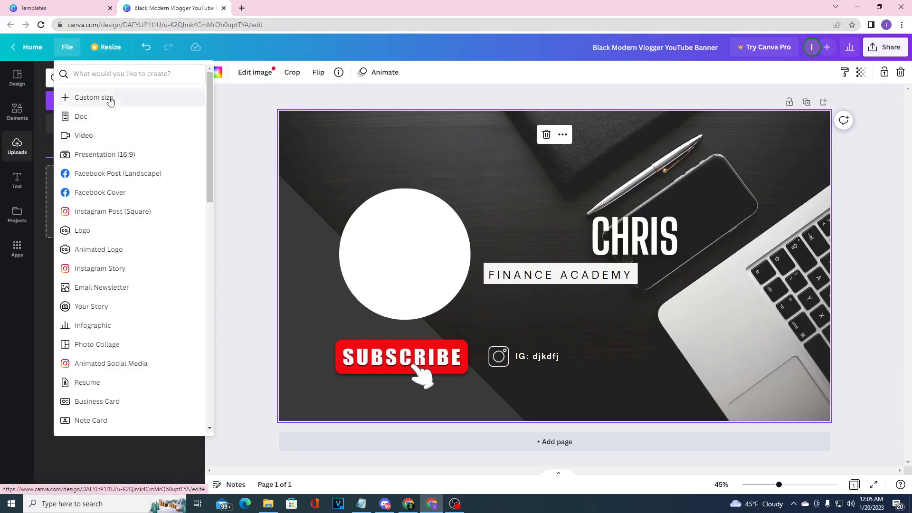
type("youtub")
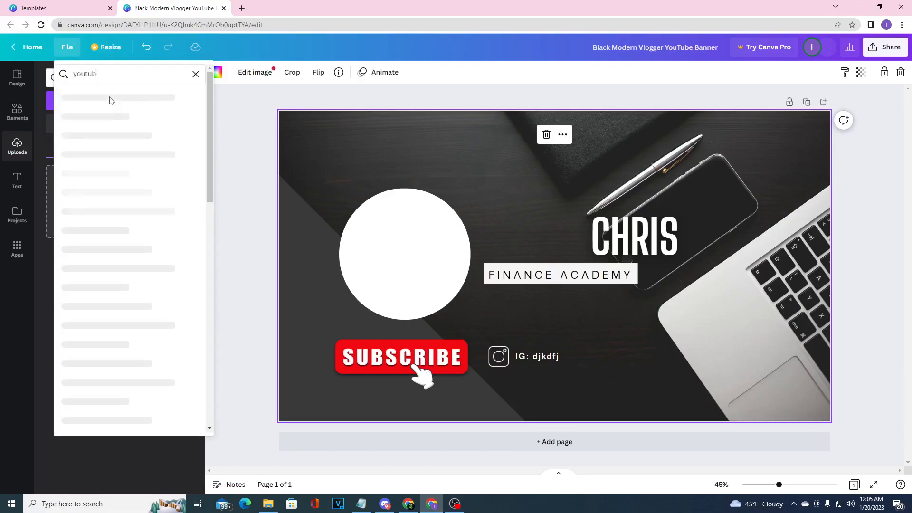
type("e banner")
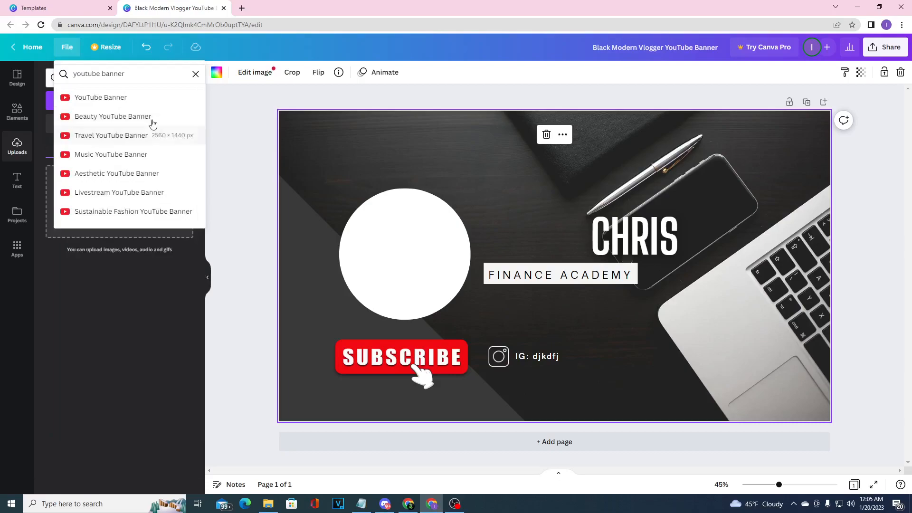
left_click(134, 104)
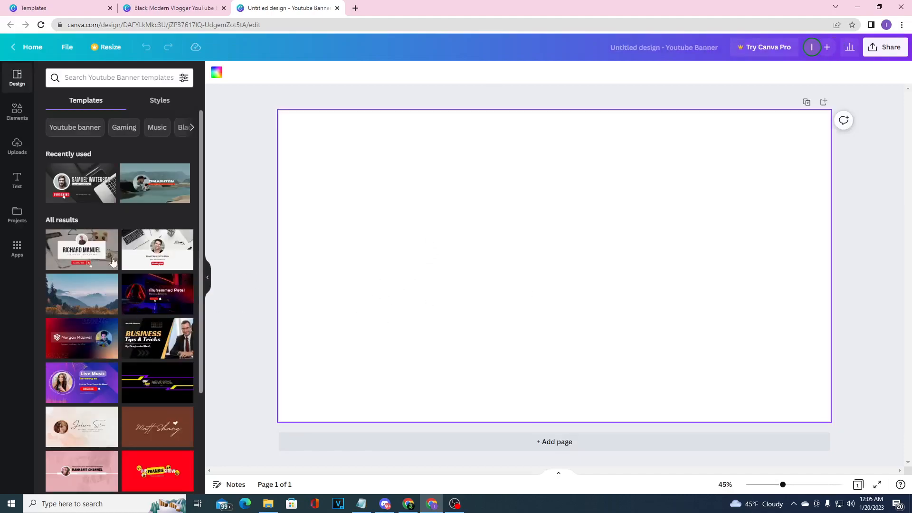
scroll(113, 336, "down", 3)
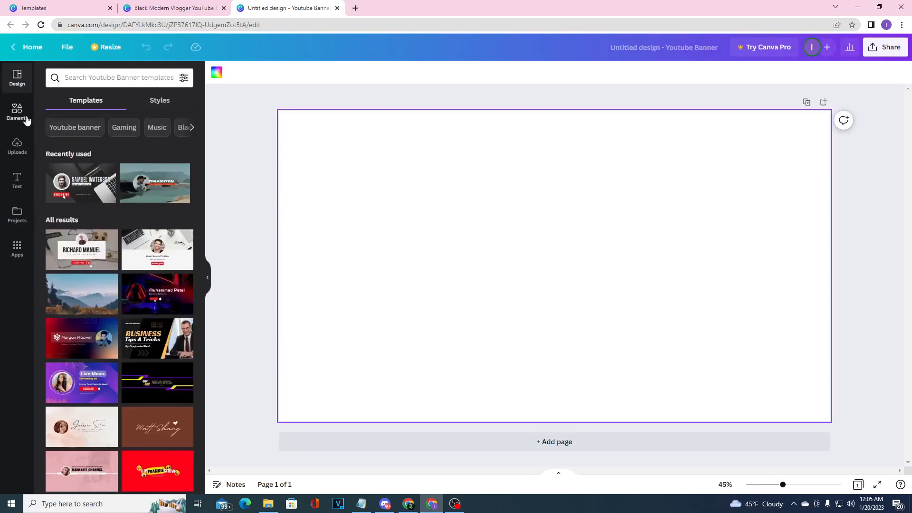
Try several default colors as the blank page's background and set it to pink
left_click(23, 117)
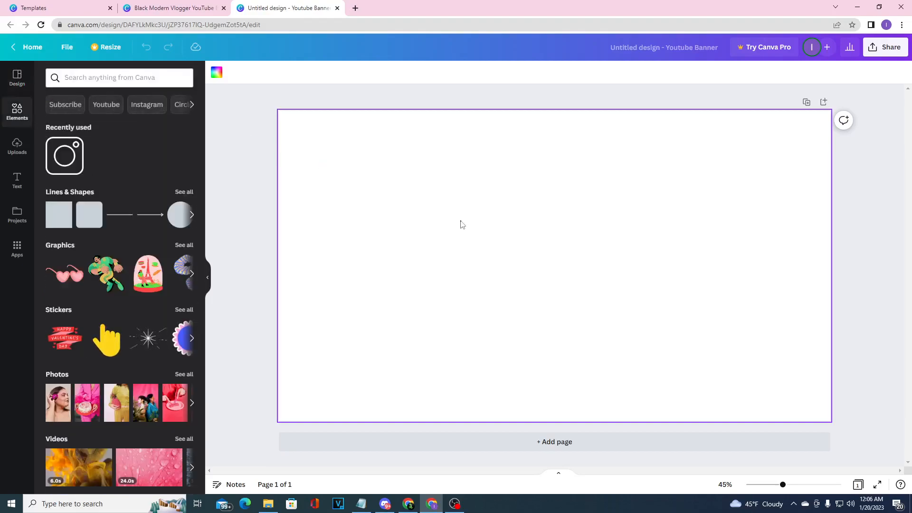
left_click(217, 72)
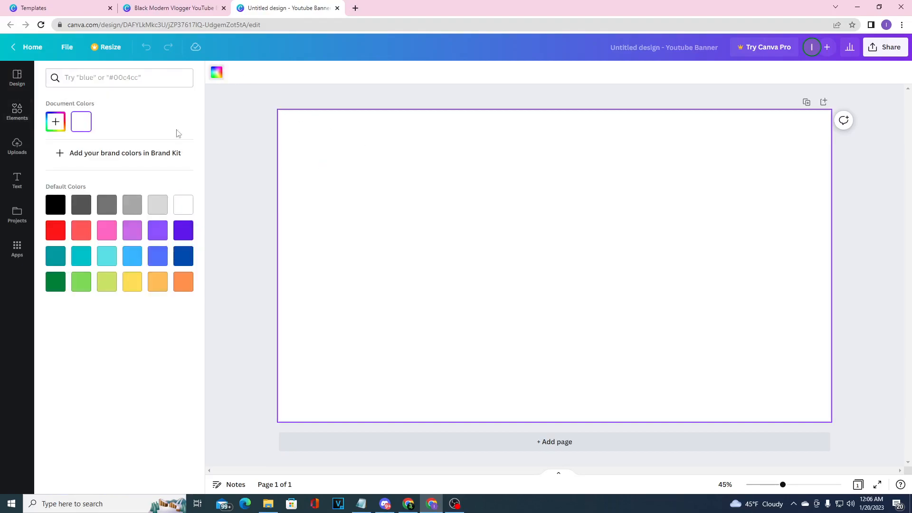
left_click(55, 205)
left_click(87, 203)
left_click(107, 204)
left_click(108, 235)
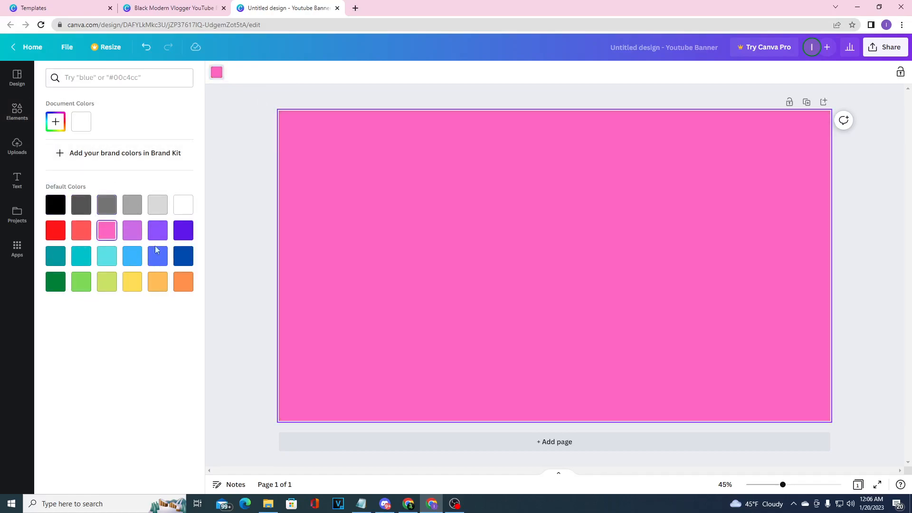
Search the elements for "shoe" and add the photo of the blue tie-dye high-top sneakers to the page
left_click(17, 146)
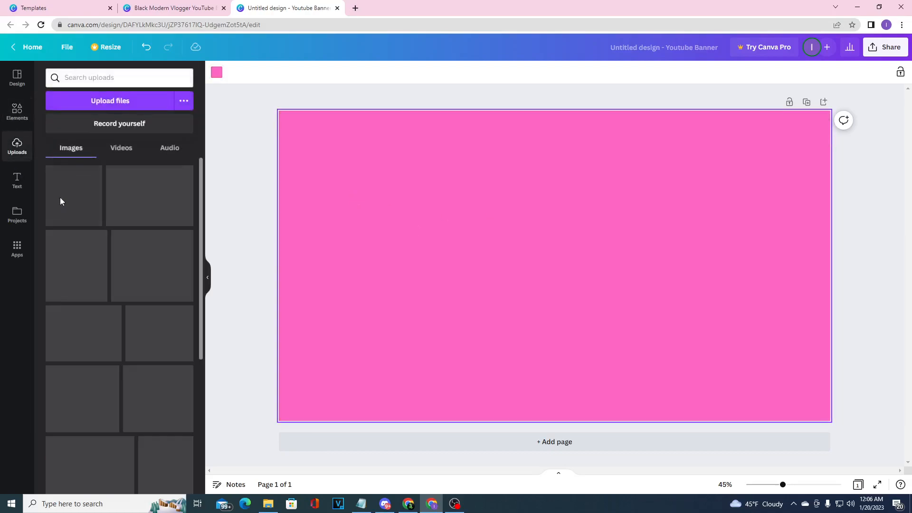
left_click(18, 181)
left_click(18, 114)
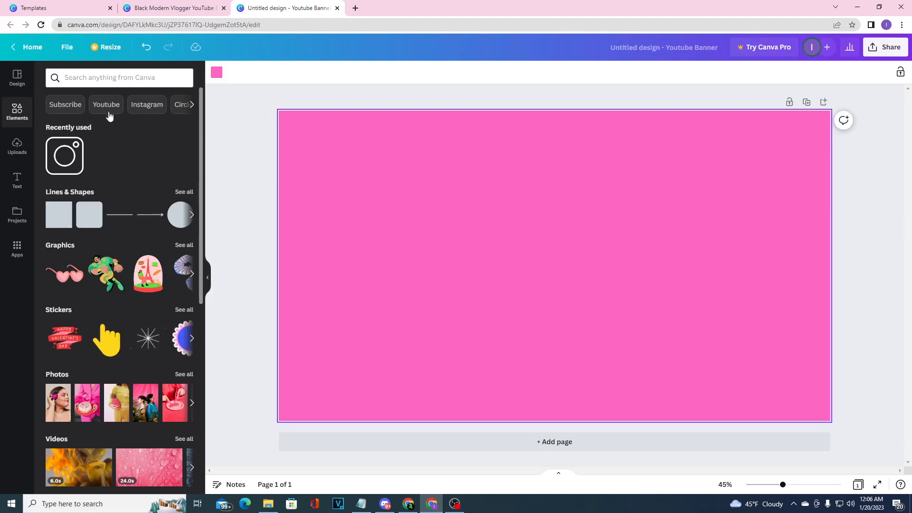
left_click(123, 81)
type("shoe")
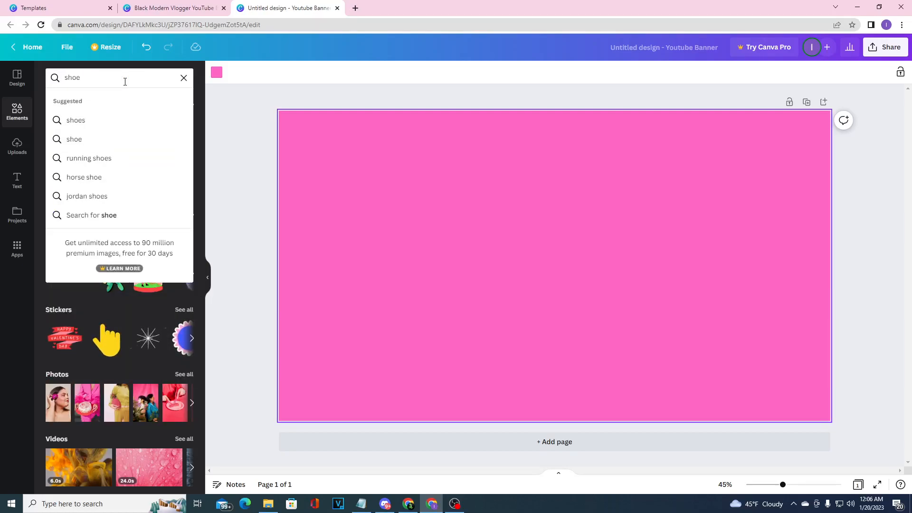
key("Return")
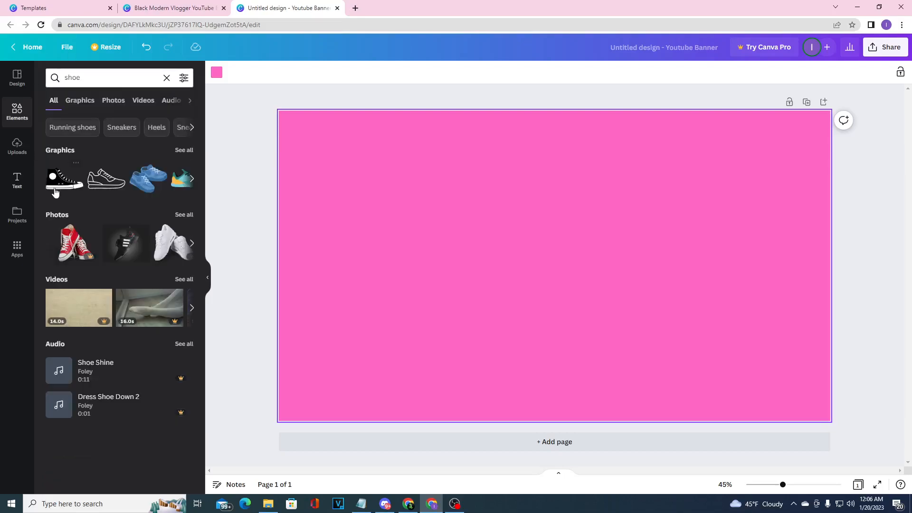
left_click(194, 180)
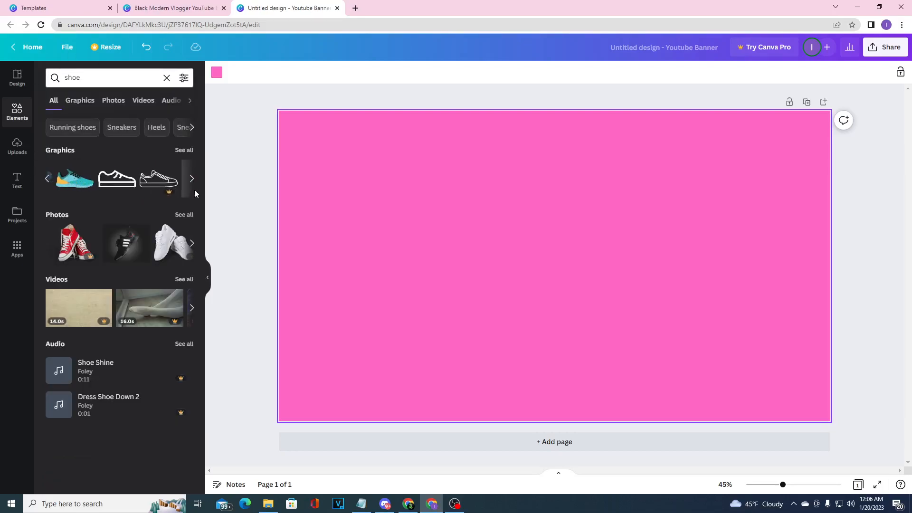
left_click(192, 243)
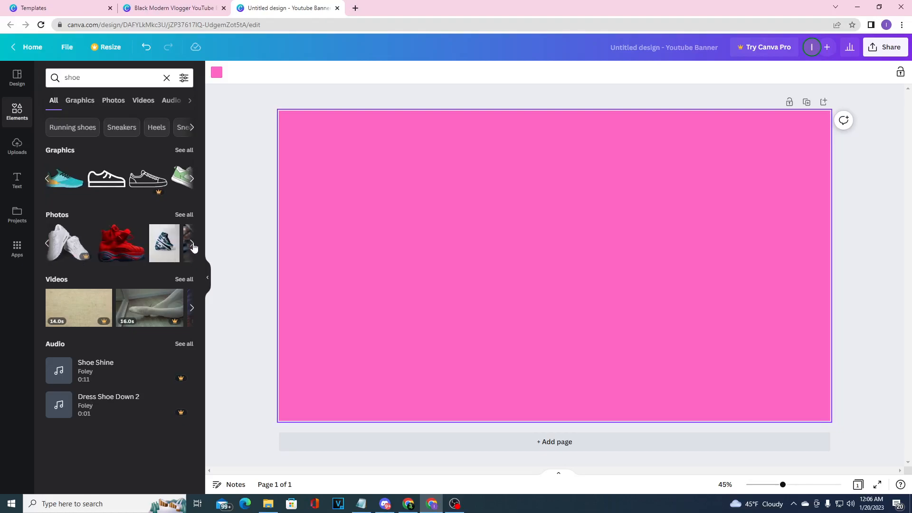
left_click(48, 243)
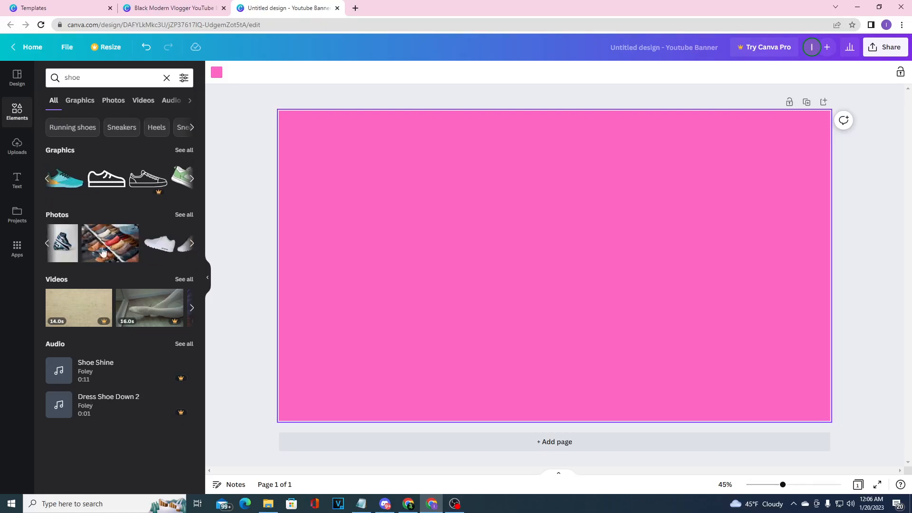
left_click(163, 242)
Shift the sneaker photo on the page and crop its upper part down to the top of the shoe
left_click_drag(448, 242, 441, 242)
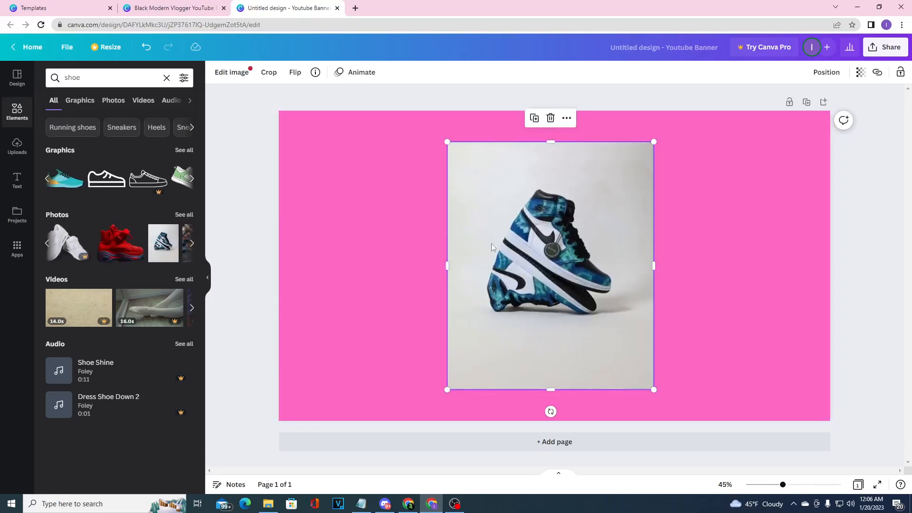
left_click_drag(497, 242, 466, 251)
left_click_drag(616, 152, 595, 199)
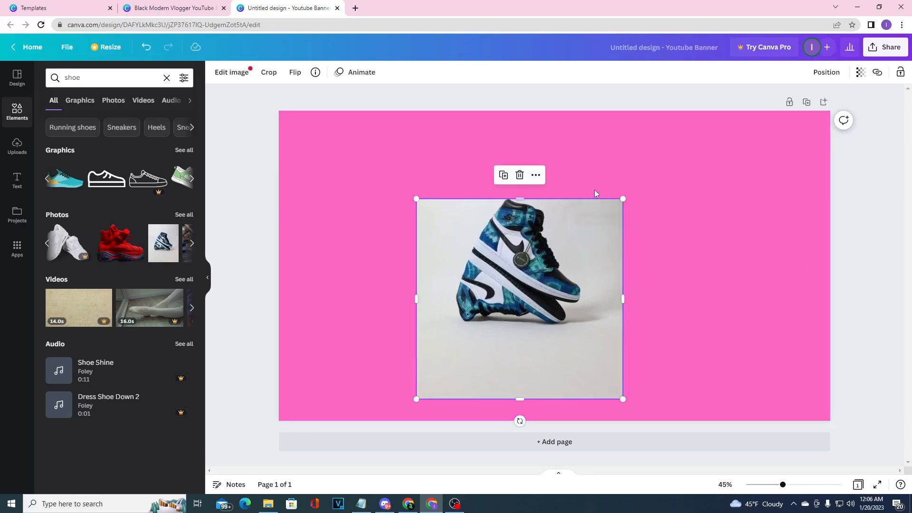
Change the page background to the light grey from the photo colors
left_click(649, 169)
left_click(217, 71)
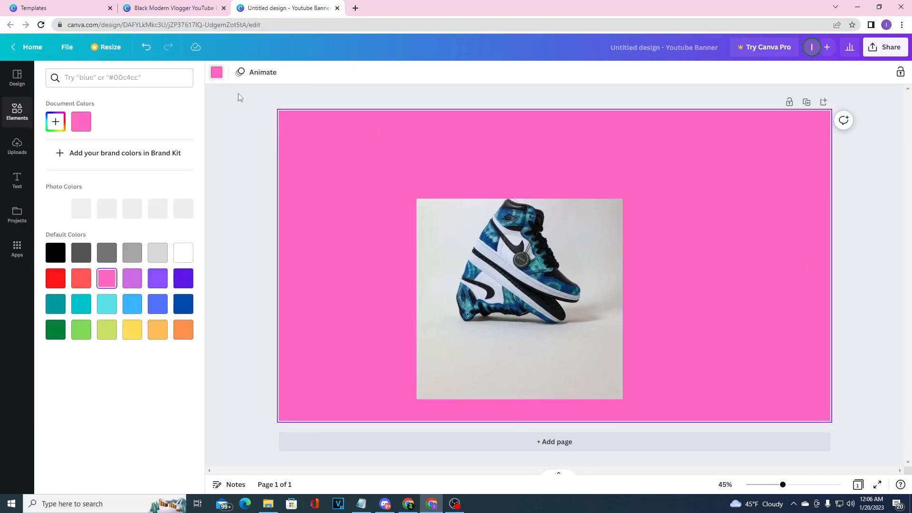
left_click(105, 217)
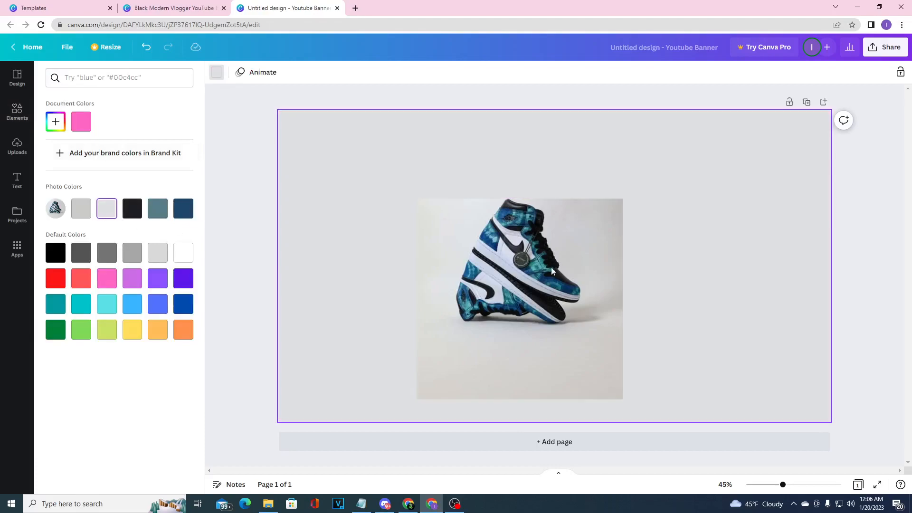
Shrink the sneaker photo, crop it to a landscape rectangle around the shoes and replace the page background with it
left_click(551, 266)
left_click_drag(568, 276, 510, 224)
left_click_drag(524, 176, 499, 202)
left_click_drag(433, 347, 434, 292)
left_click_drag(457, 264, 496, 299)
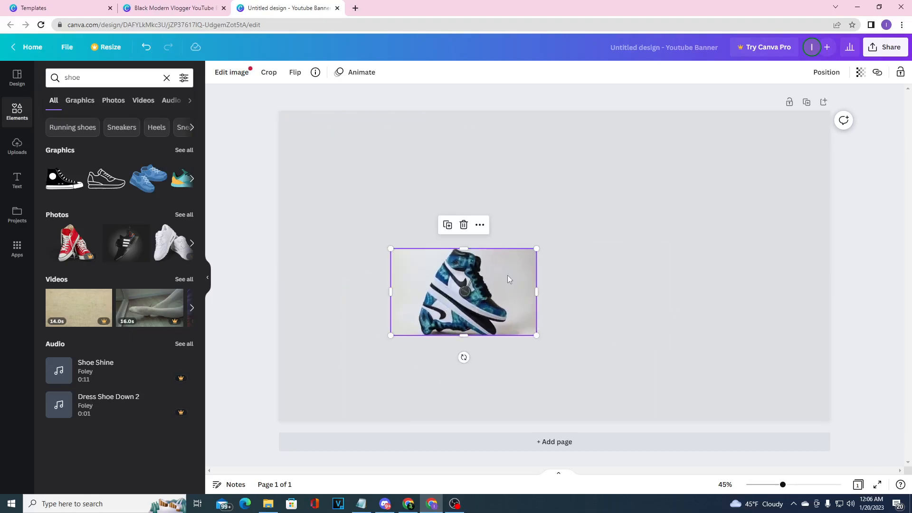
left_click(480, 225)
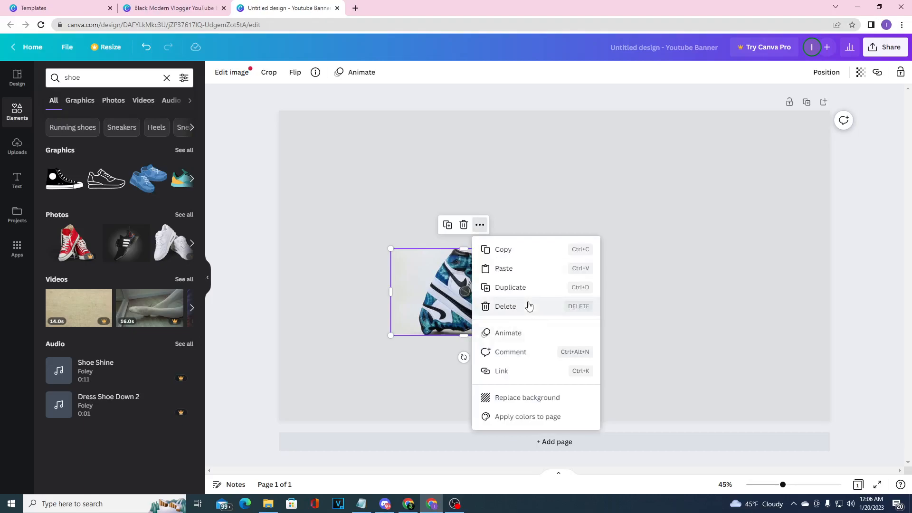
left_click(542, 400)
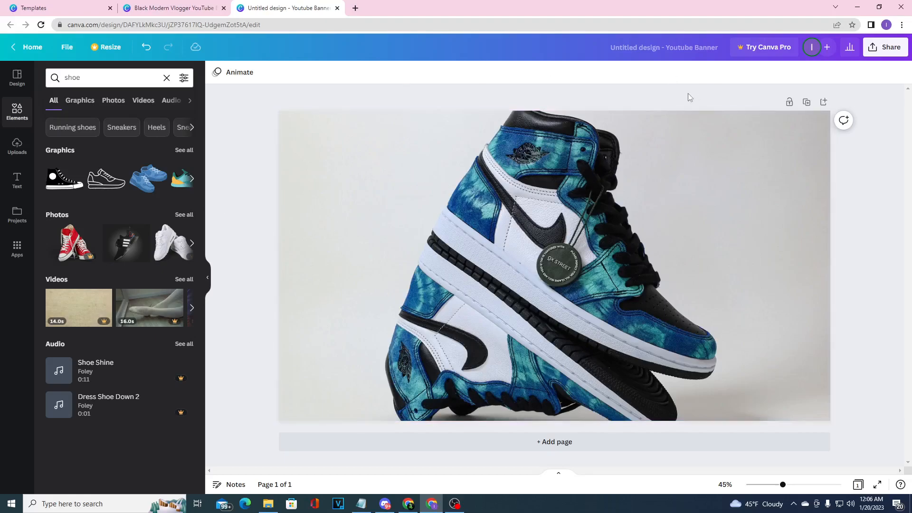
Open the download settings for the banner design
left_click(892, 47)
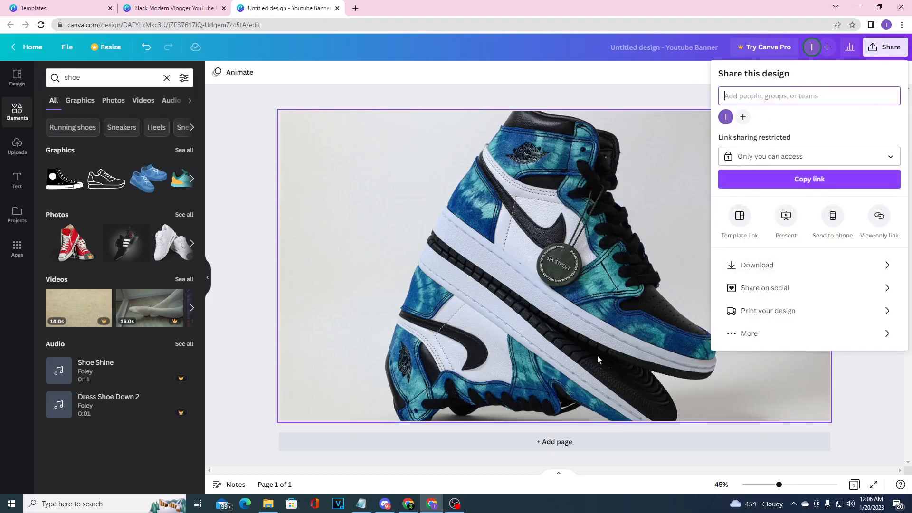
left_click(771, 270)
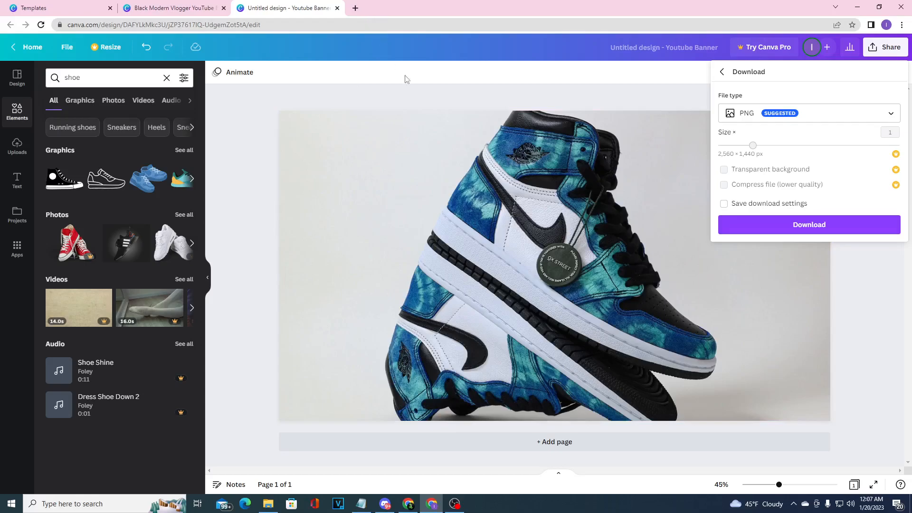
Switch to YouTube in a new browser tab and open the signed-in account's own channel page
left_click(355, 8)
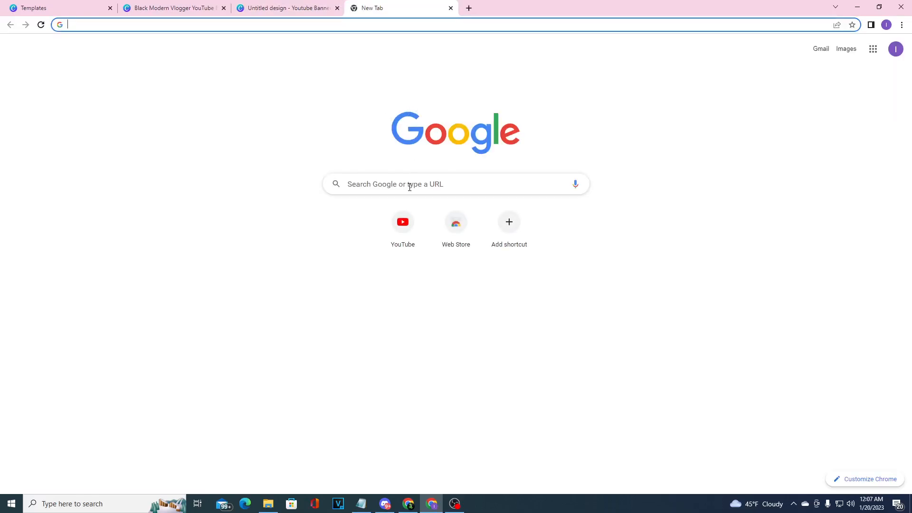
left_click(403, 233)
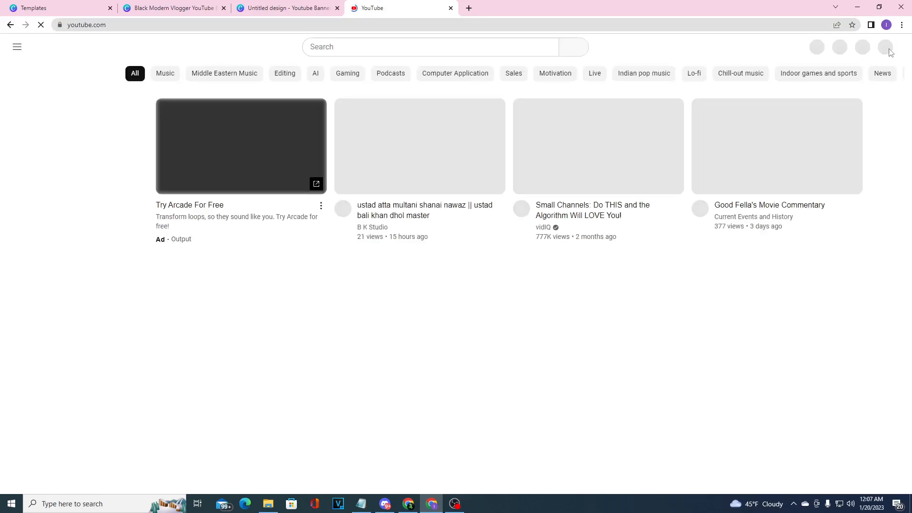
left_click(882, 47)
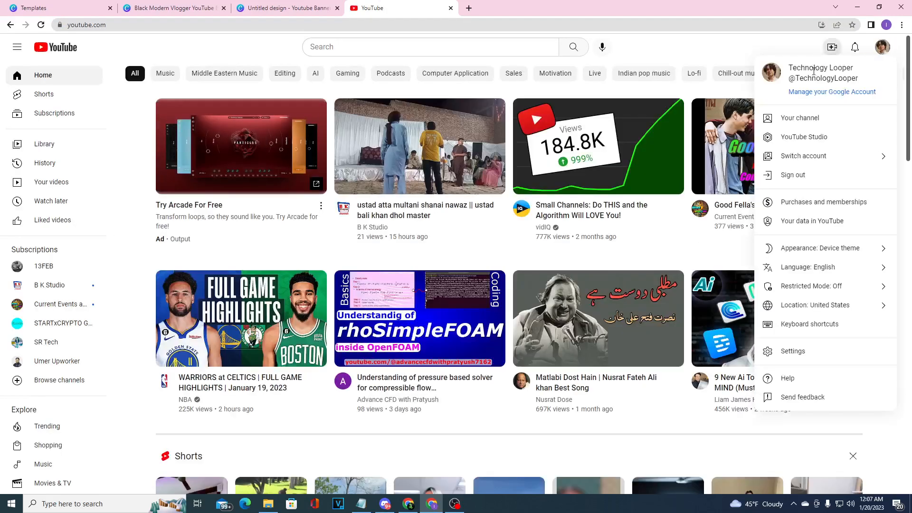
left_click(806, 121)
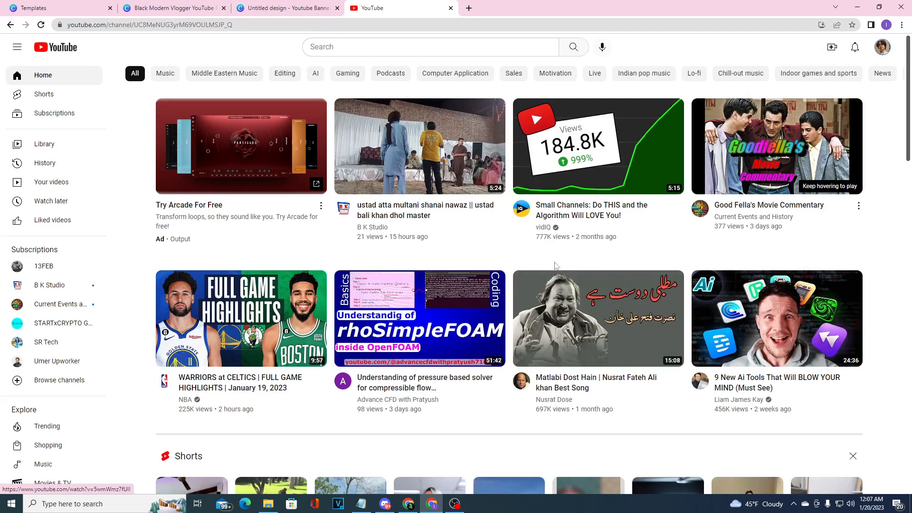